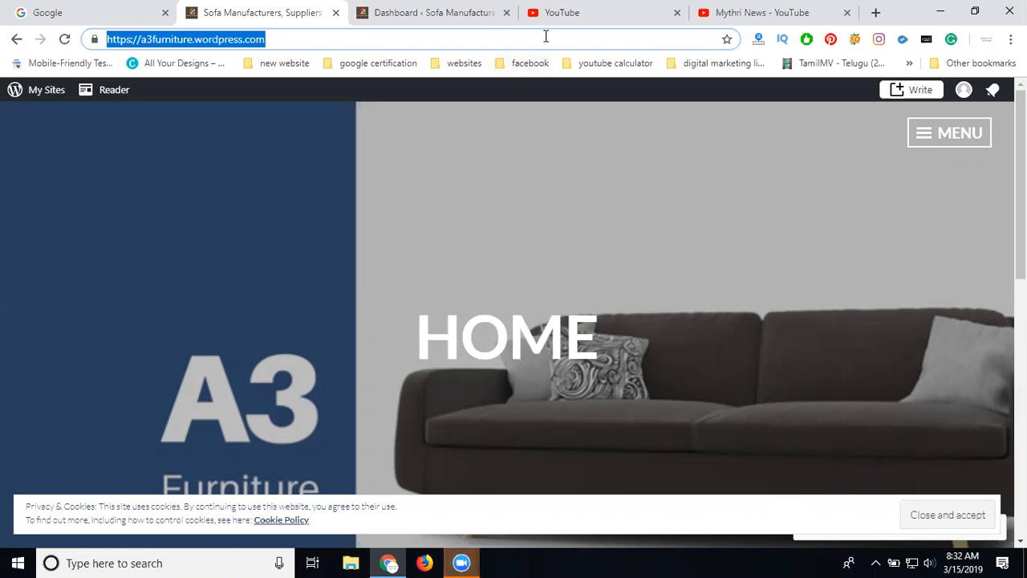
Open the channel's video "sofa set manufacturers and sale in Gachibowli Hyderabad" in a separate tab and pause its playback.
{"action": "left_click", "coordinate": [554, 16]}
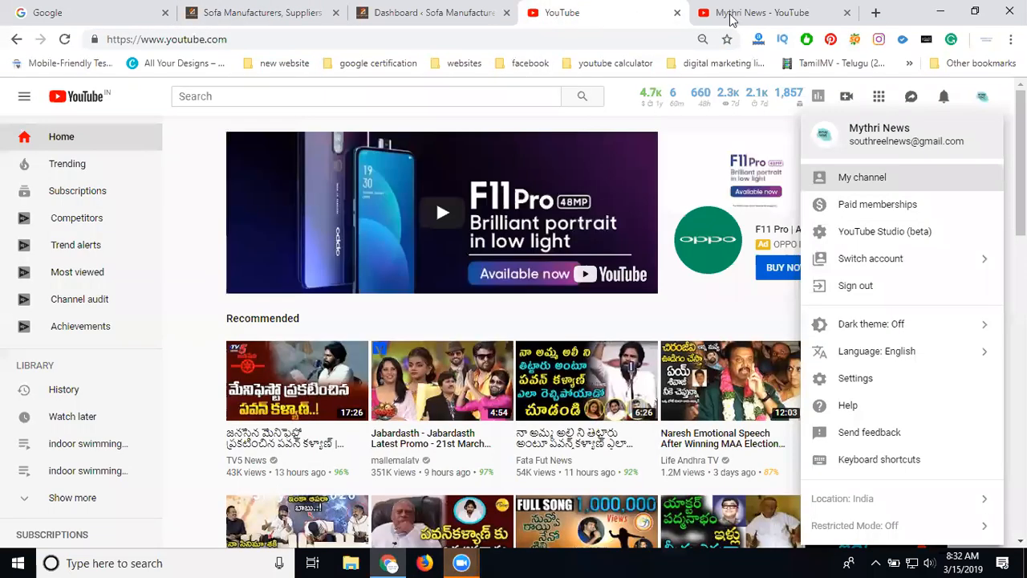
{"action": "left_click", "coordinate": [737, 15]}
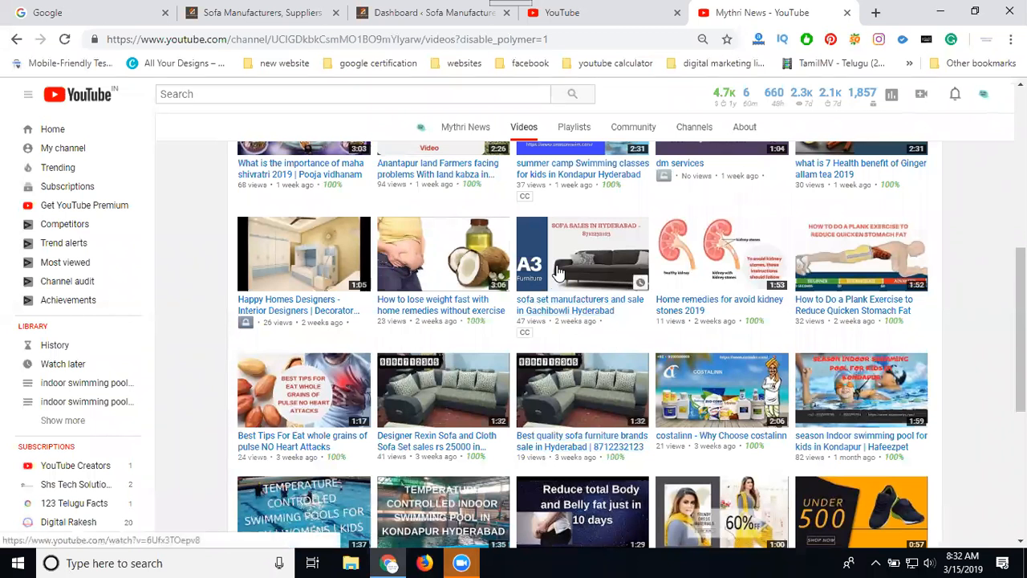
{"action": "middle_click", "coordinate": [820, 64]}
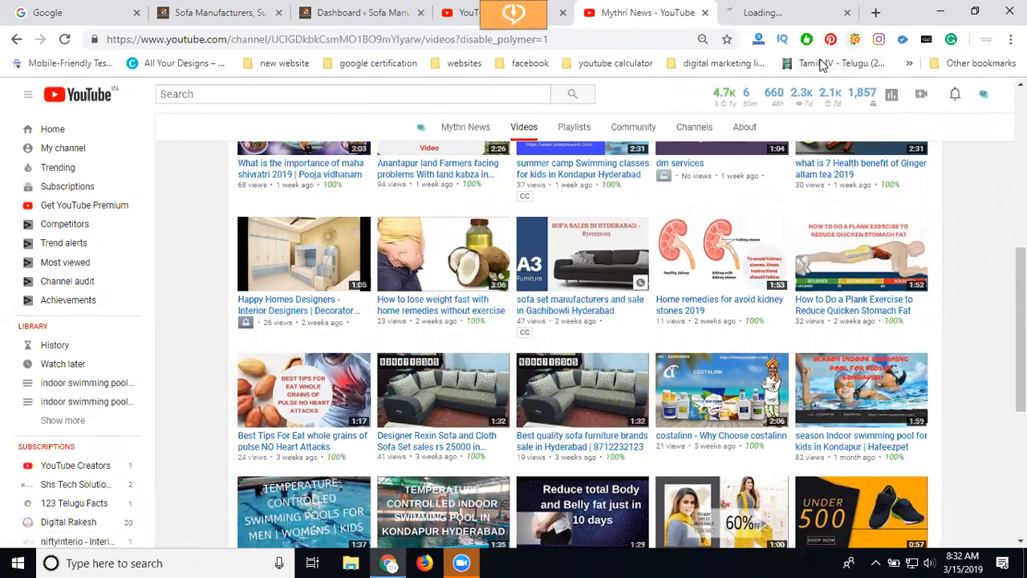
{"action": "left_click", "coordinate": [791, 13]}
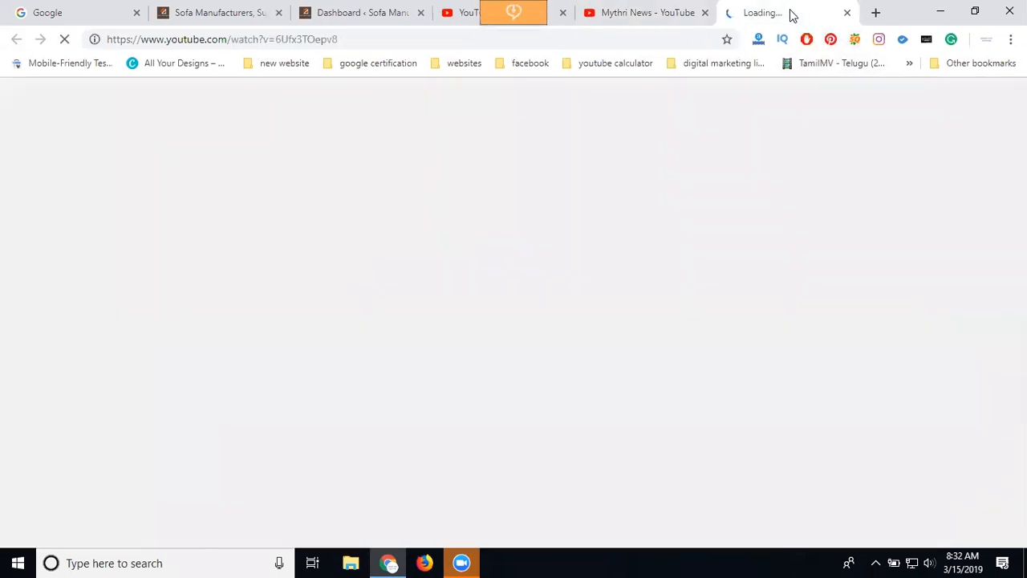
{"action": "left_click", "coordinate": [298, 40]}
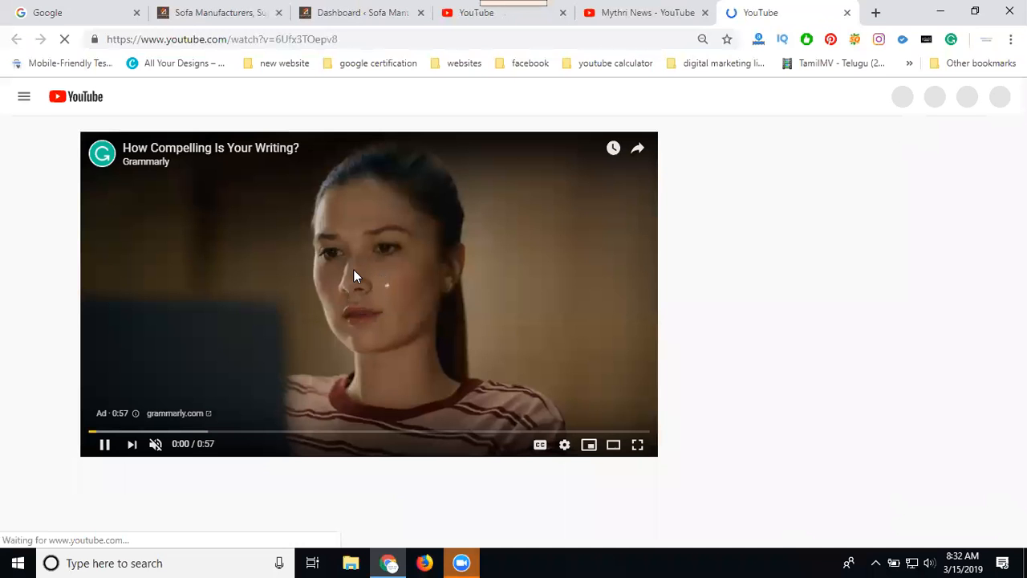
{"action": "left_click", "coordinate": [105, 444]}
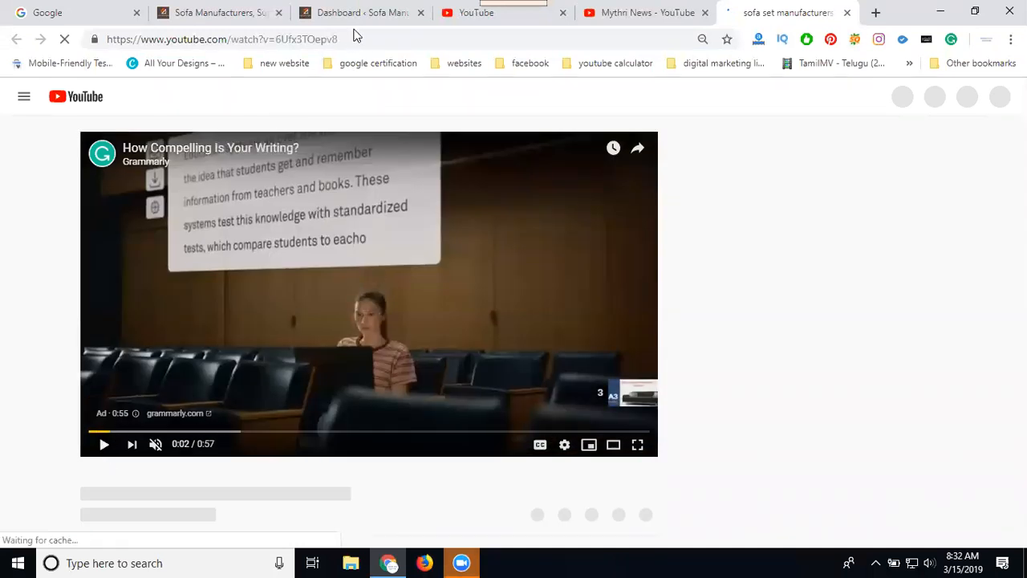
Check the furniture site's navigation entries, and start a new page titled "Demo Video" in its WordPress dashboard.
{"action": "left_click", "coordinate": [229, 13]}
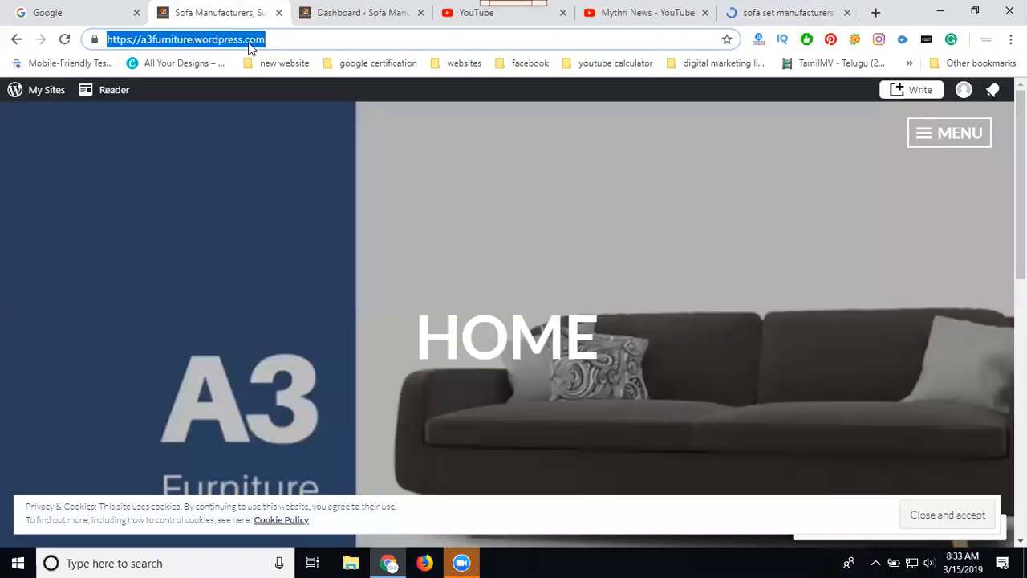
{"action": "left_click", "coordinate": [959, 133]}
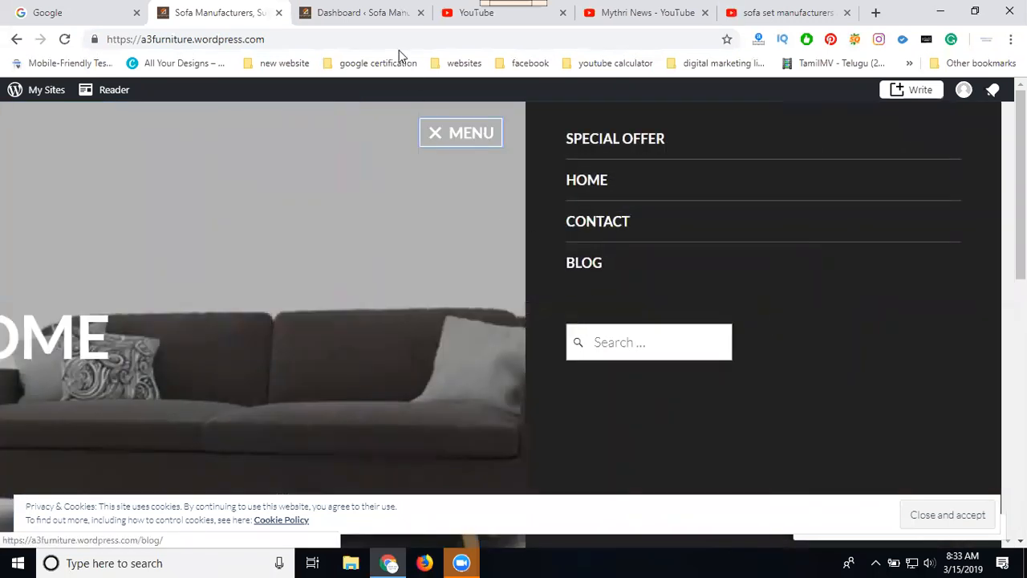
{"action": "left_click", "coordinate": [361, 15]}
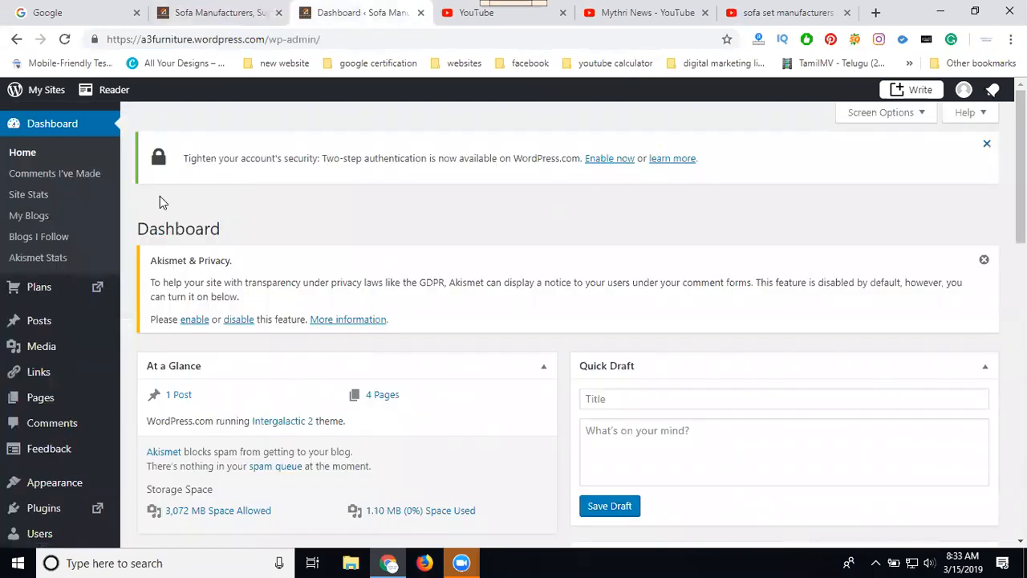
{"action": "left_click", "coordinate": [41, 399]}
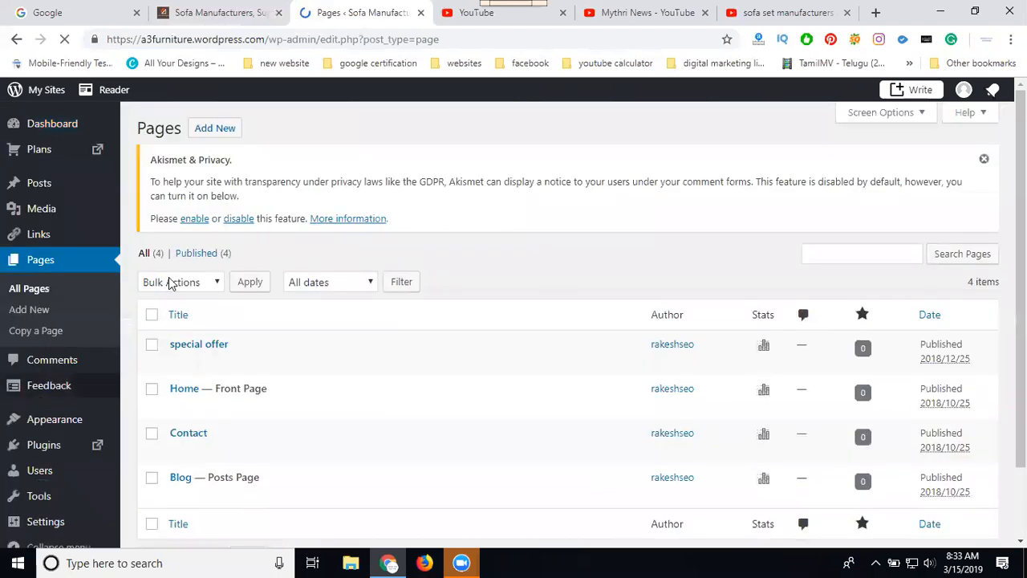
{"action": "left_click", "coordinate": [208, 136]}
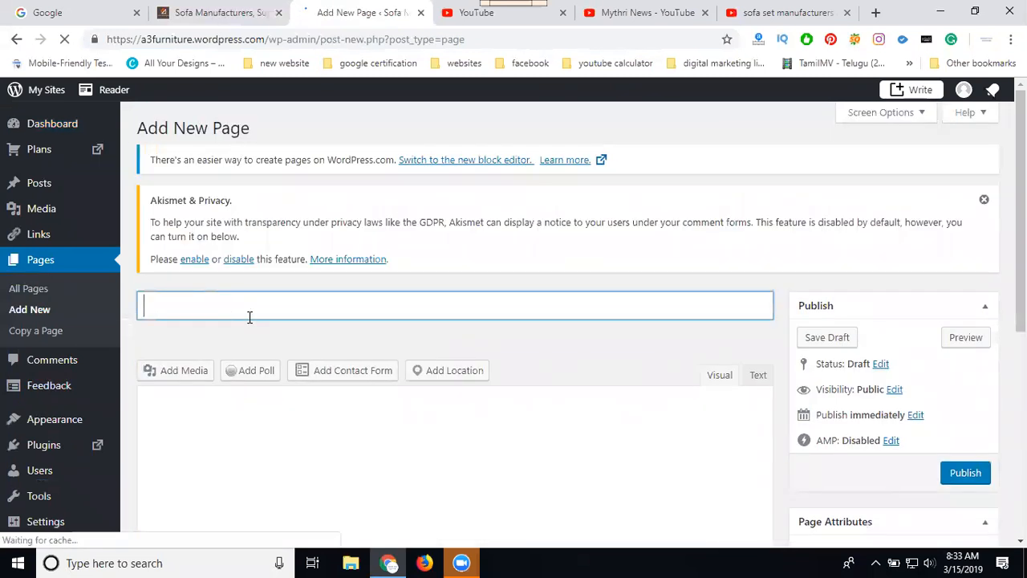
{"action": "type", "text": "Demo Video"}
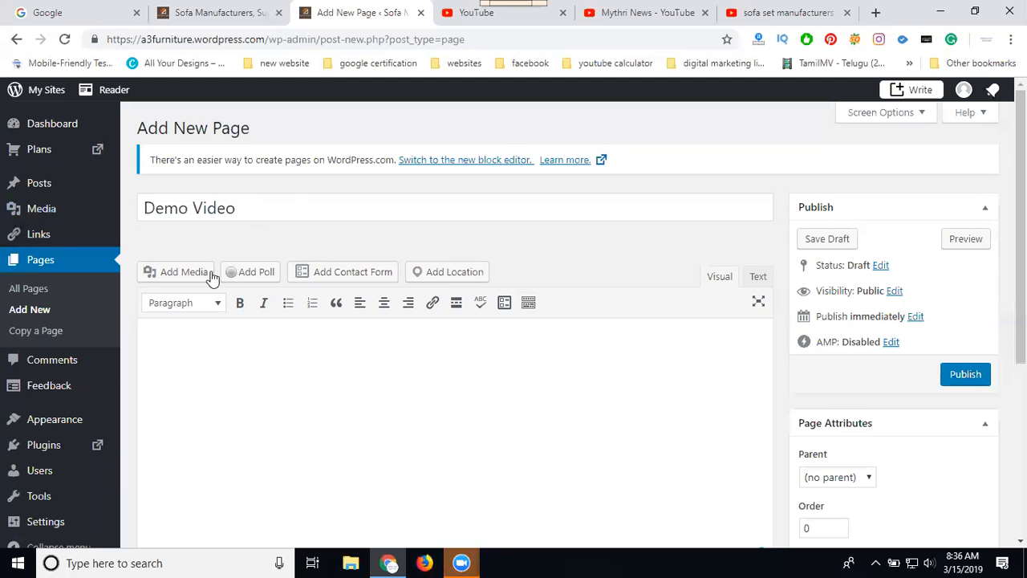
Insert the "Sofa Sales in Hyderabad" image from the media library into the page.
{"action": "left_click", "coordinate": [183, 272]}
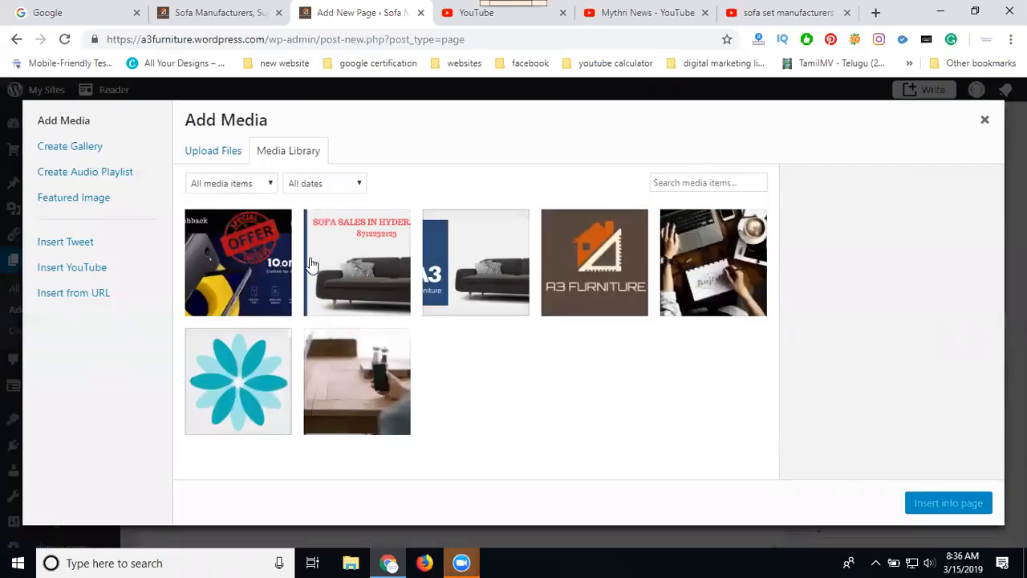
{"action": "left_click", "coordinate": [367, 275]}
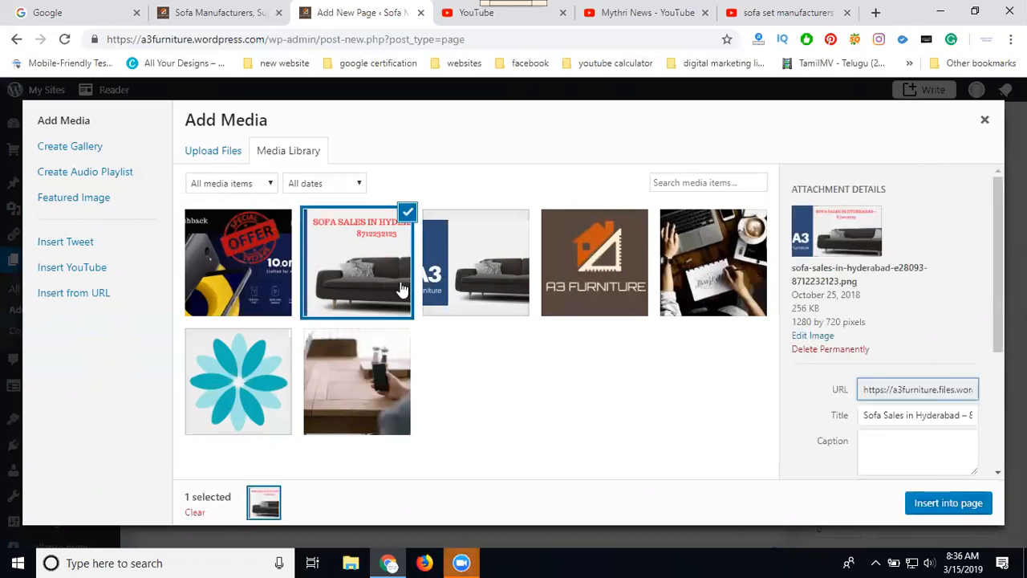
{"action": "left_click", "coordinate": [936, 504]}
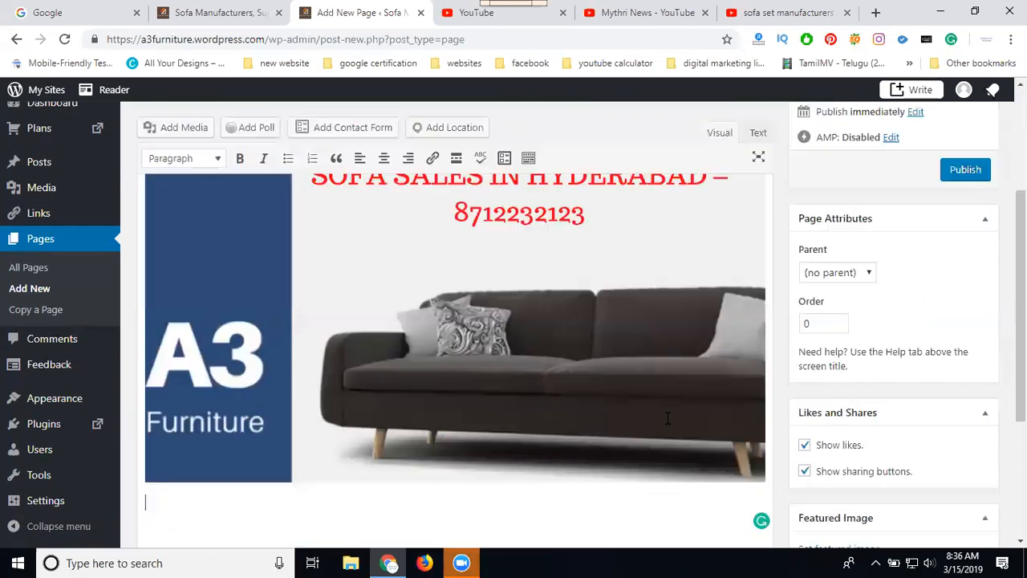
{"action": "left_click", "coordinate": [771, 13]}
{"action": "left_click", "coordinate": [350, 40]}
{"action": "key", "text": "ctrl+c"}
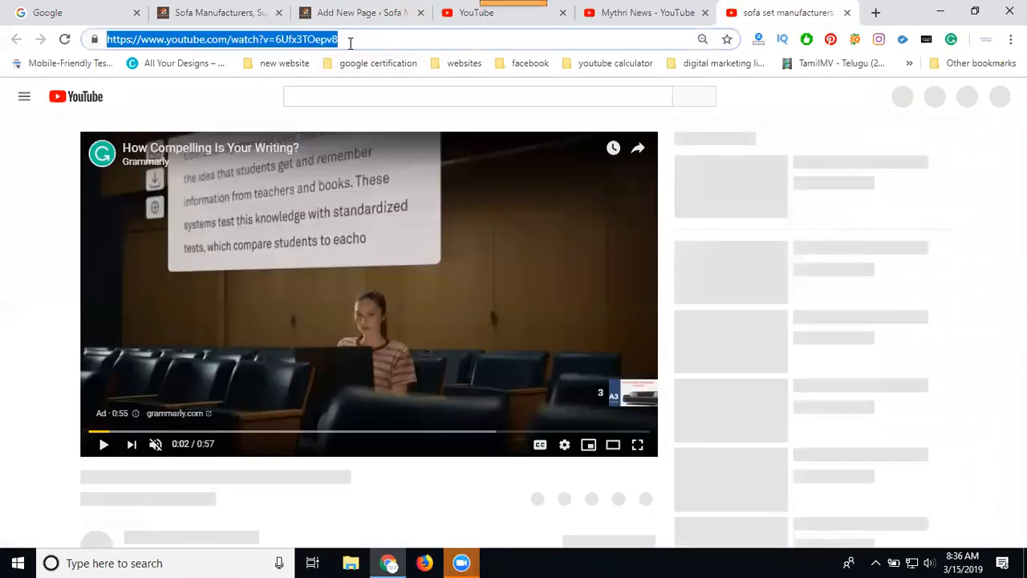
{"action": "left_click", "coordinate": [353, 14]}
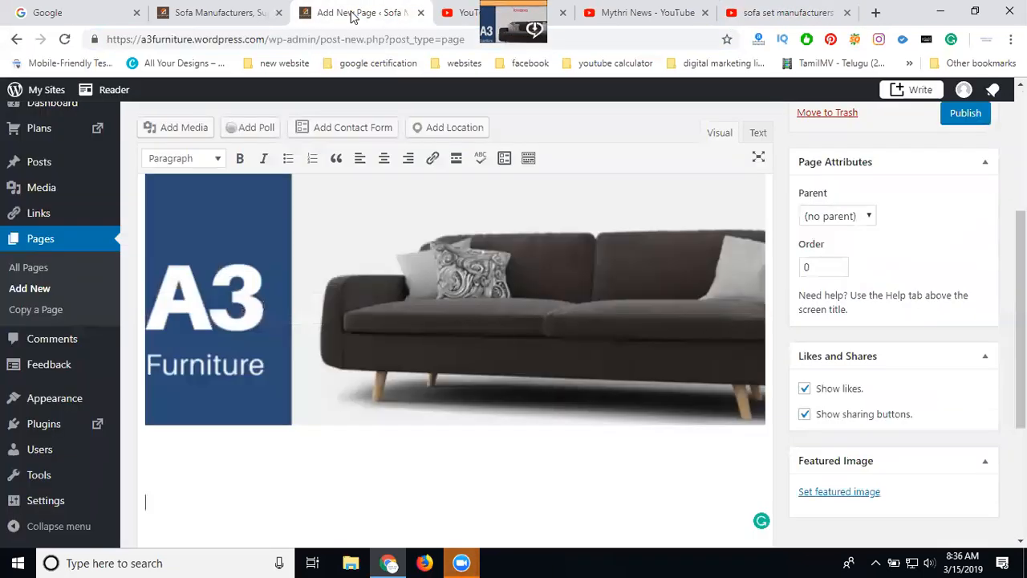
{"action": "left_click", "coordinate": [180, 133]}
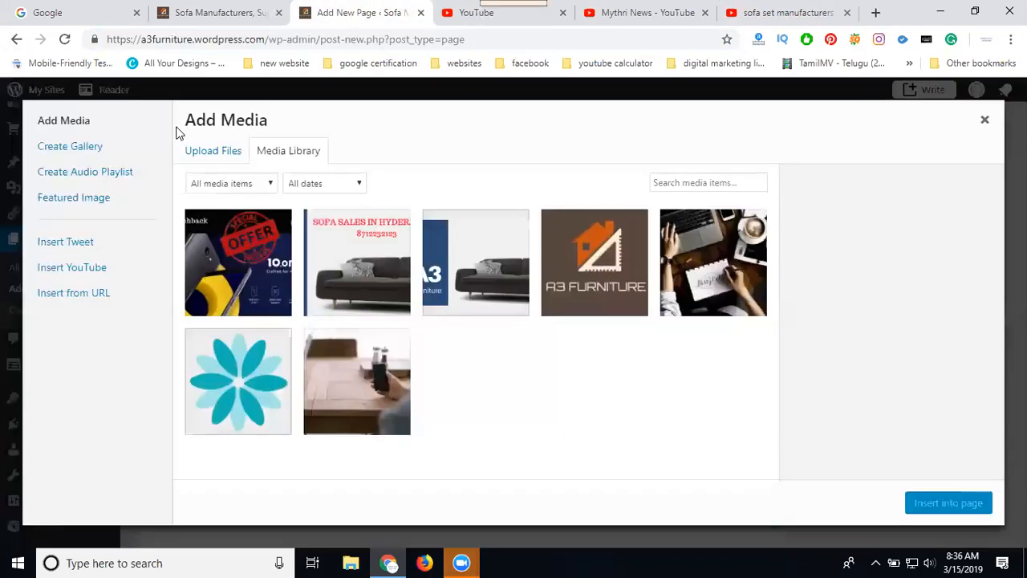
{"action": "left_click", "coordinate": [75, 297]}
{"action": "key", "text": "ctrl+v"}
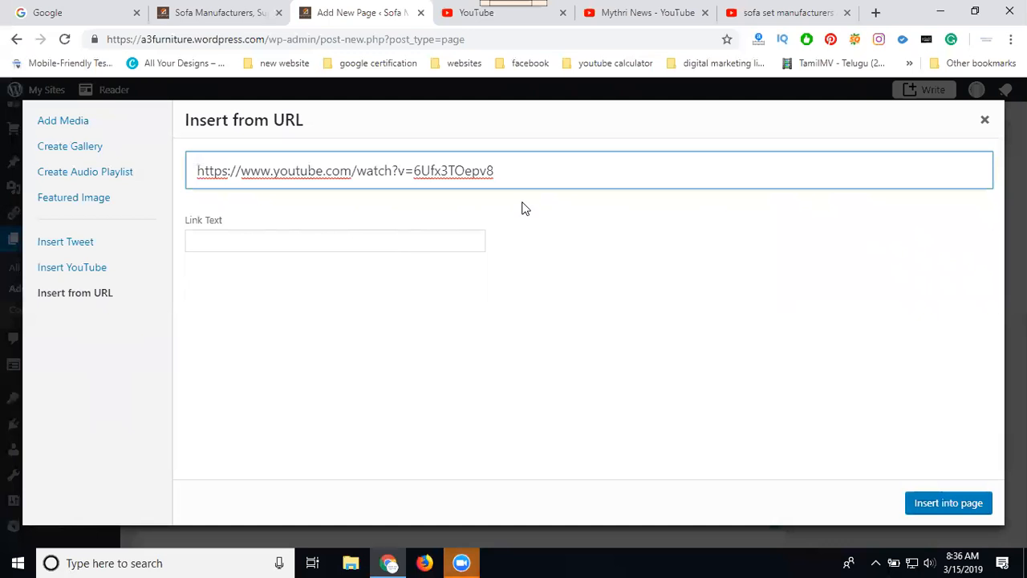
{"action": "key", "text": "ctrl+a"}
{"action": "left_click", "coordinate": [335, 241]}
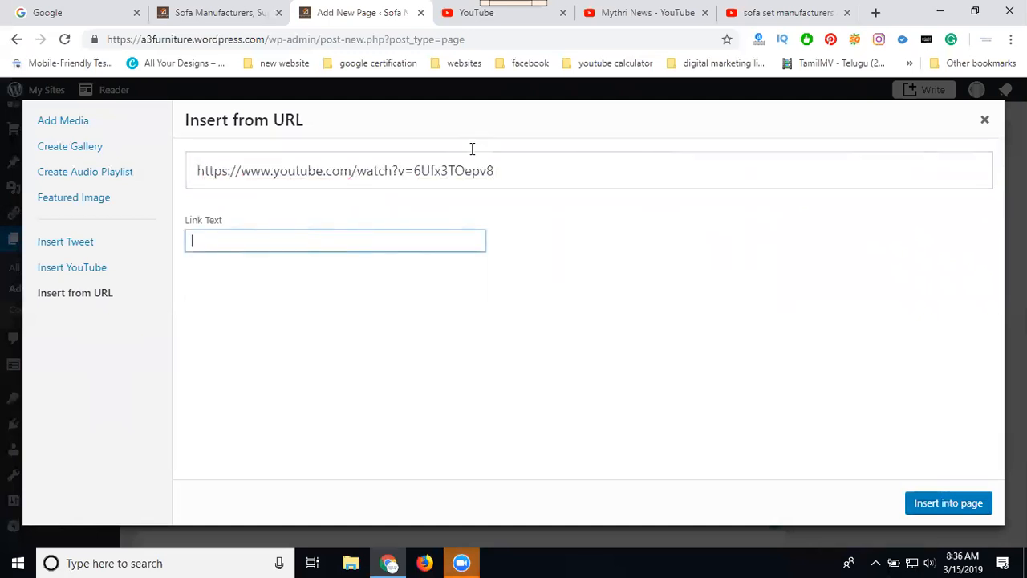
{"action": "left_click", "coordinate": [742, 12]}
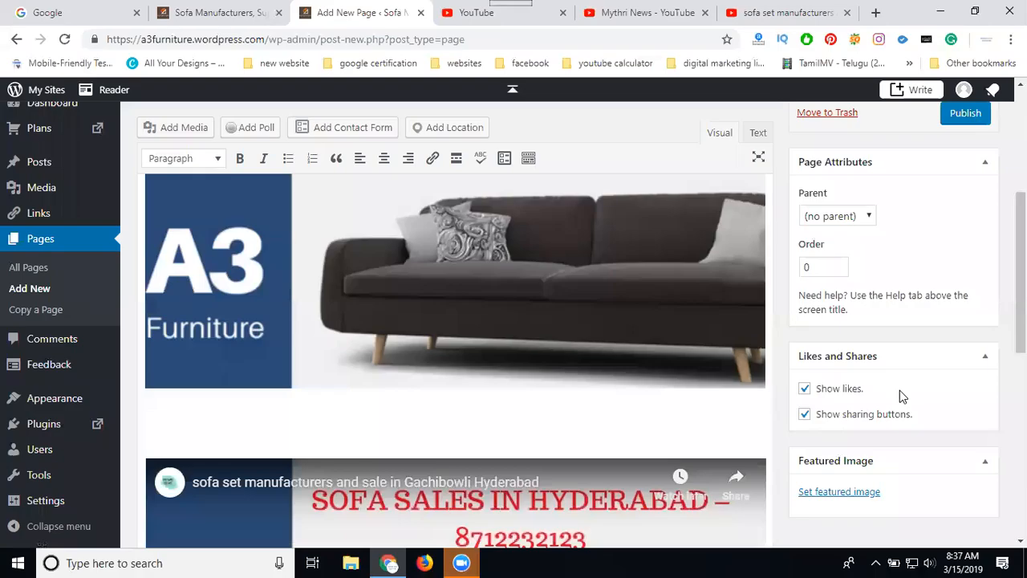
Test the embedded video in the page editor by playing it briefly and pausing it.
{"action": "scroll", "coordinate": [470, 331], "scroll_direction": "down", "scroll_amount": 3}
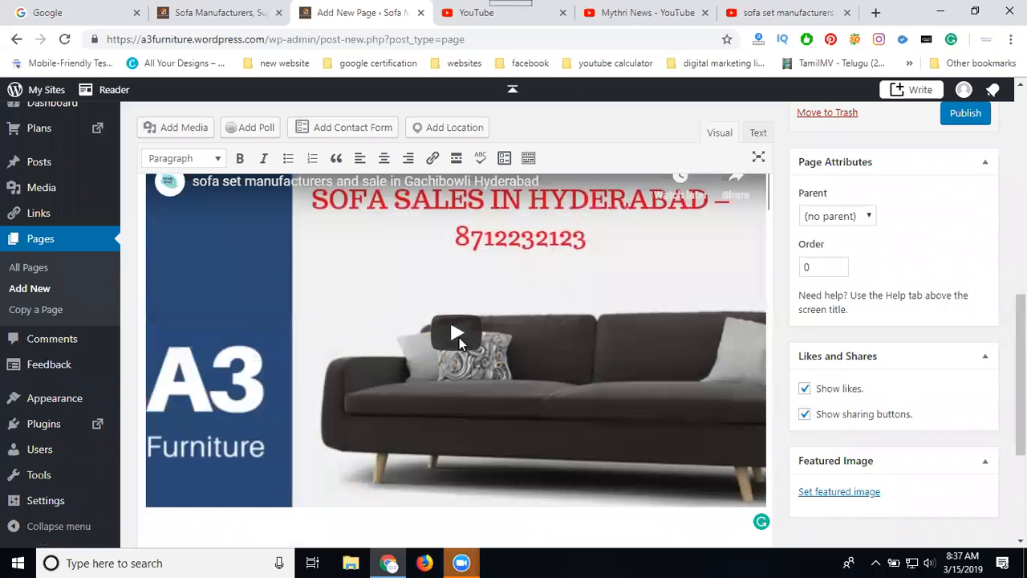
{"action": "left_click", "coordinate": [459, 337]}
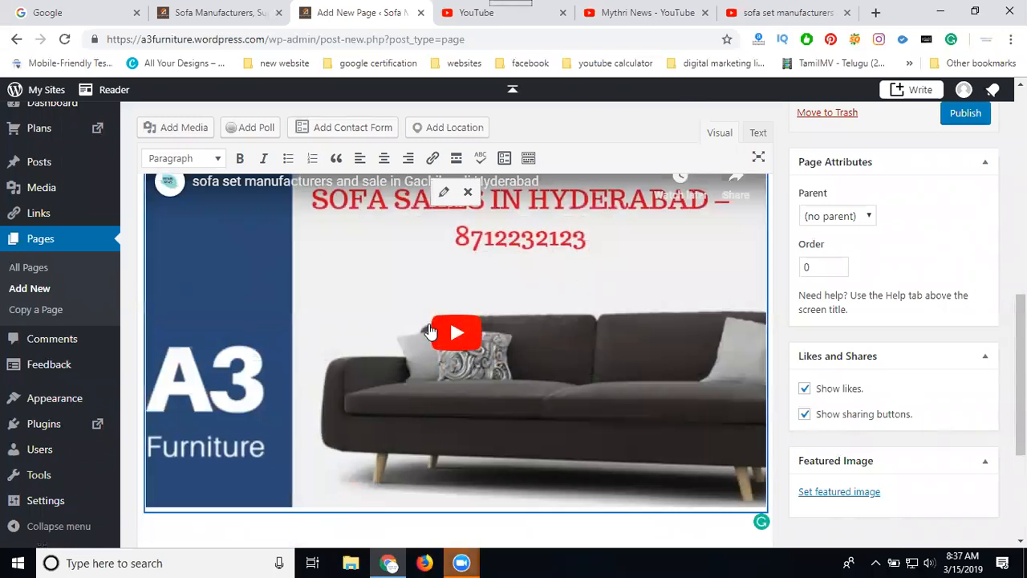
{"action": "left_click", "coordinate": [451, 327]}
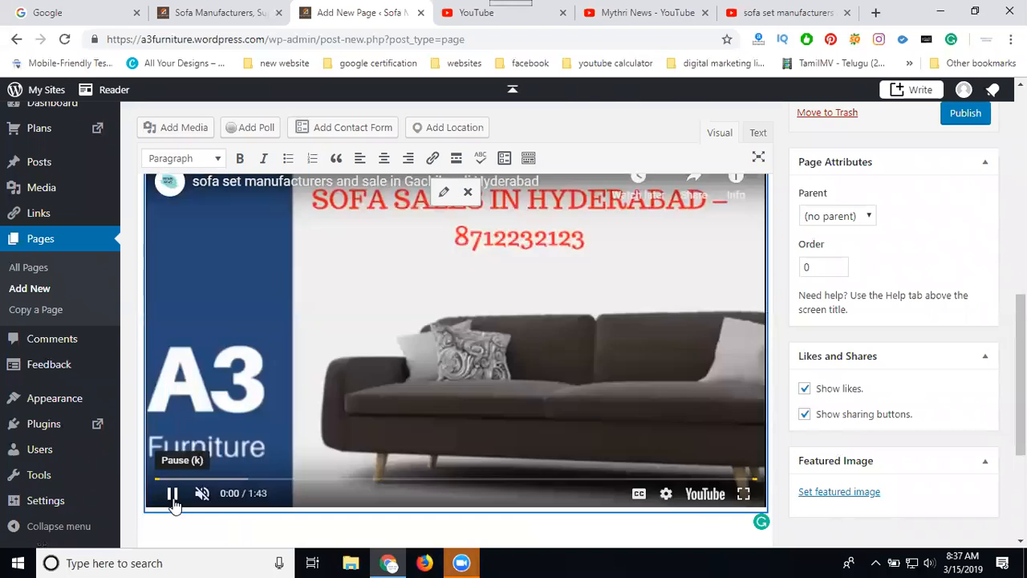
{"action": "left_click", "coordinate": [172, 497]}
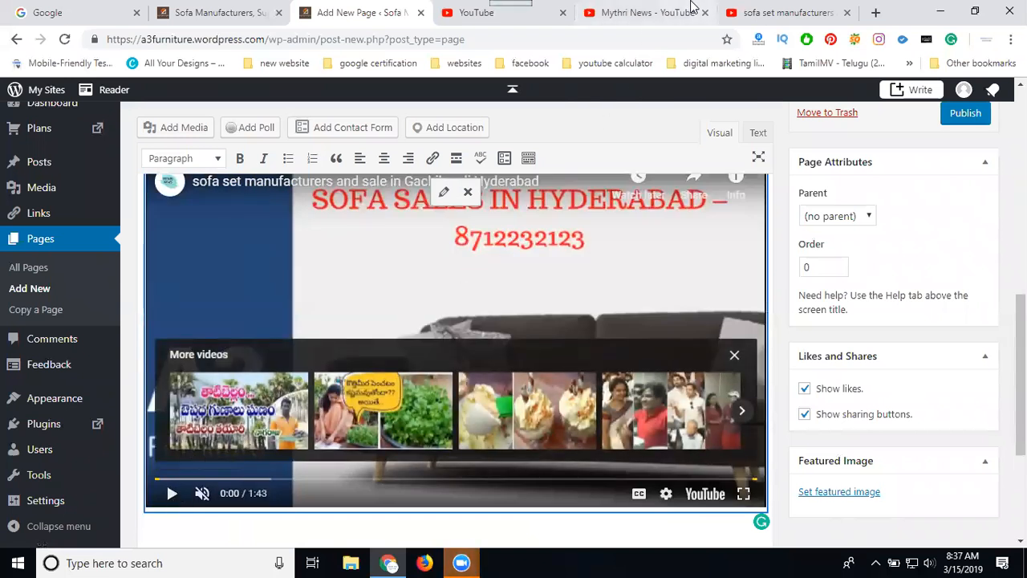
Try inserting the same video URL with the link text "sofa set manufacturers and sale in Gachibowli Hyderabad", and close the dialog without inserting.
{"action": "left_click", "coordinate": [753, 16]}
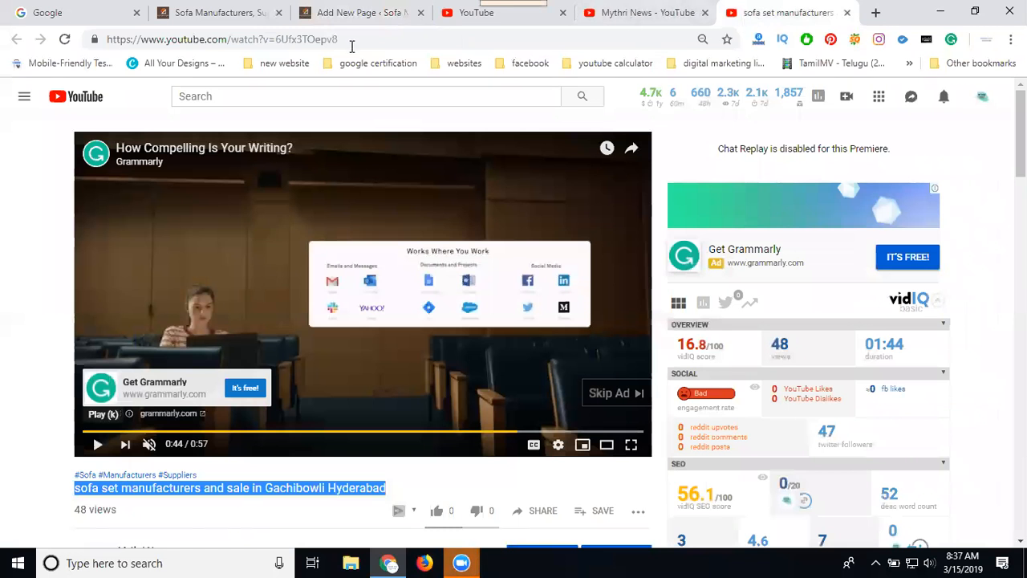
{"action": "left_click", "coordinate": [319, 22]}
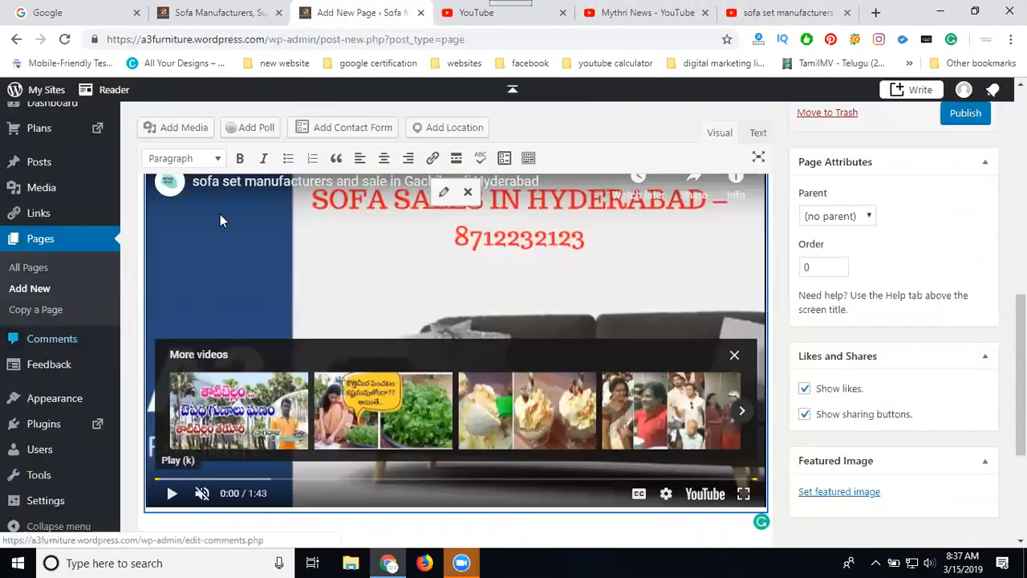
{"action": "left_click", "coordinate": [180, 130]}
{"action": "left_click", "coordinate": [76, 299]}
{"action": "triple_click", "coordinate": [237, 177]}
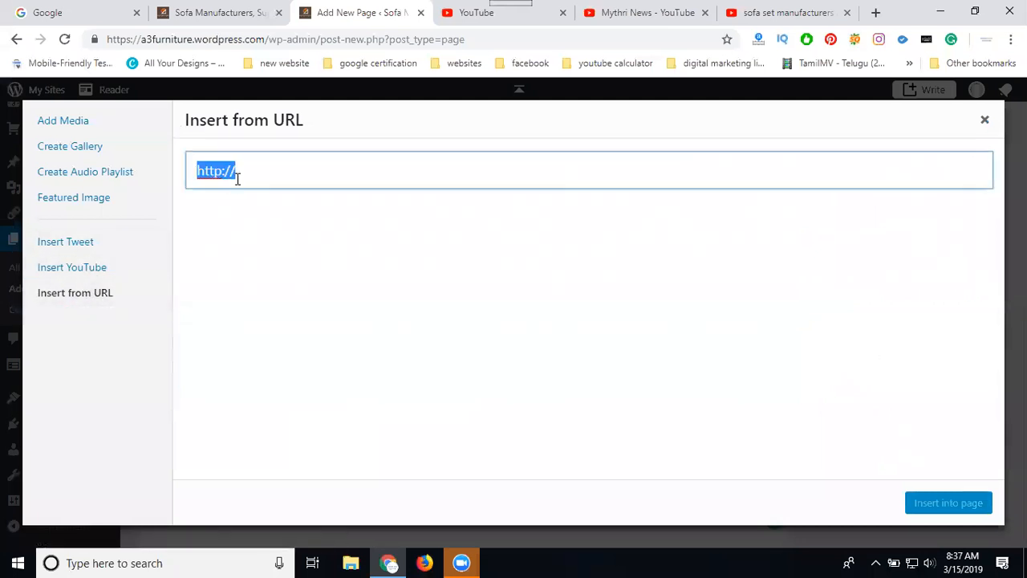
{"action": "type", "text": "sofa set manufacturers and sale in Gachibowli Hyderabad"}
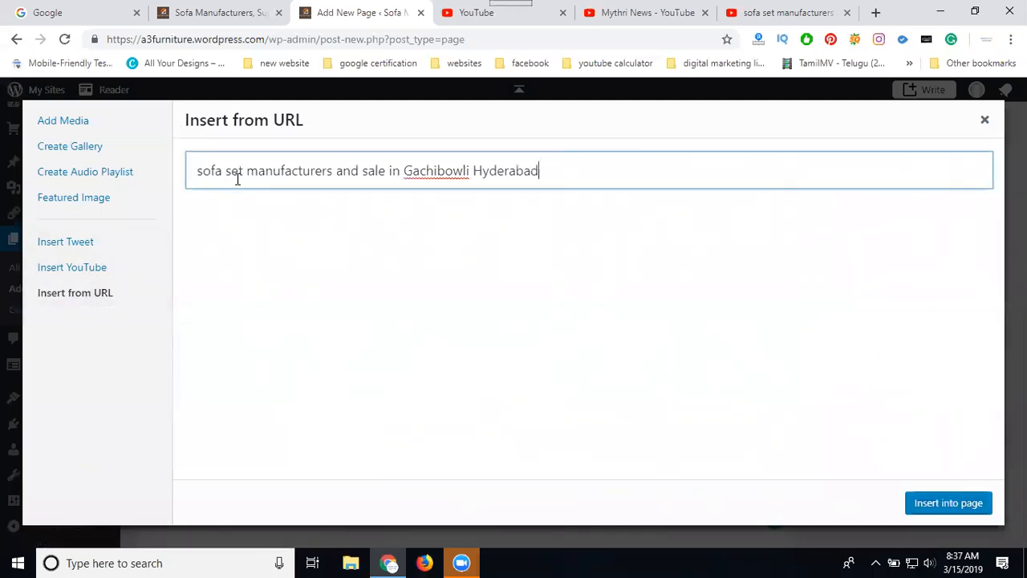
{"action": "left_click", "coordinate": [666, 15]}
{"action": "left_click", "coordinate": [805, 13]}
{"action": "left_click", "coordinate": [368, 39]}
{"action": "key", "text": "ctrl+c"}
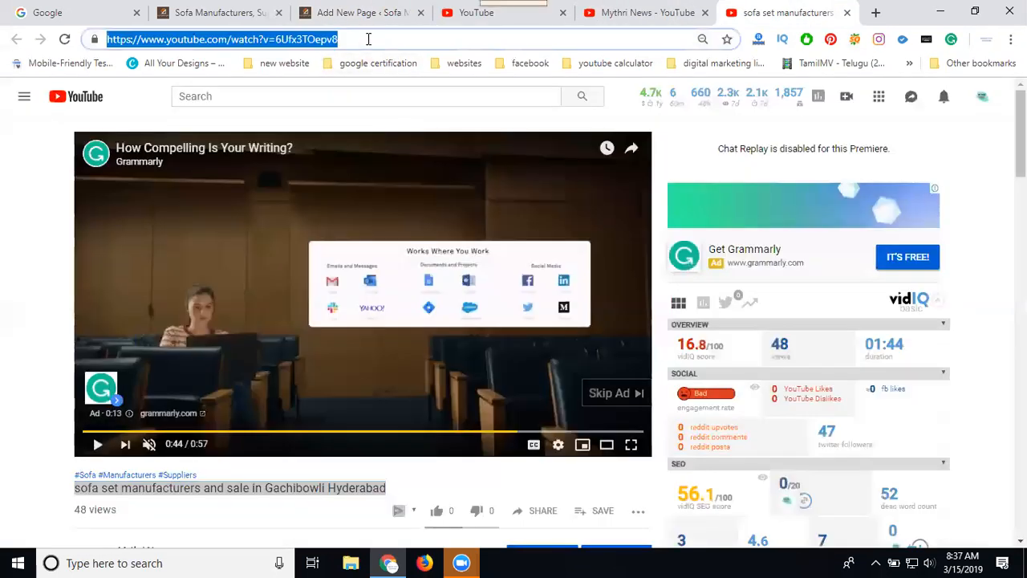
{"action": "left_click", "coordinate": [362, 13]}
{"action": "triple_click", "coordinate": [337, 171]}
{"action": "key", "text": "ctrl+v"}
{"action": "left_click", "coordinate": [389, 287]}
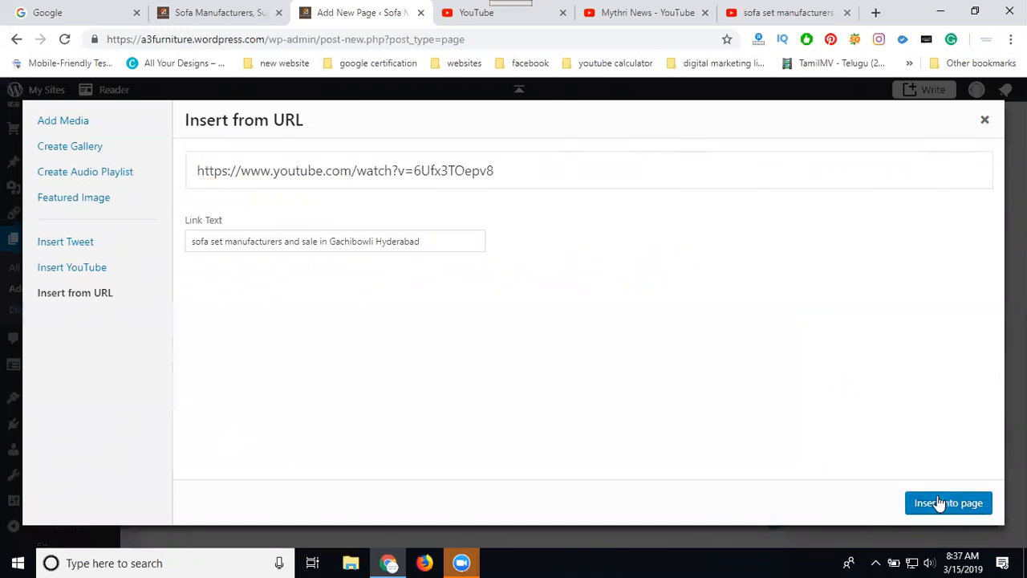
{"action": "left_click", "coordinate": [984, 120]}
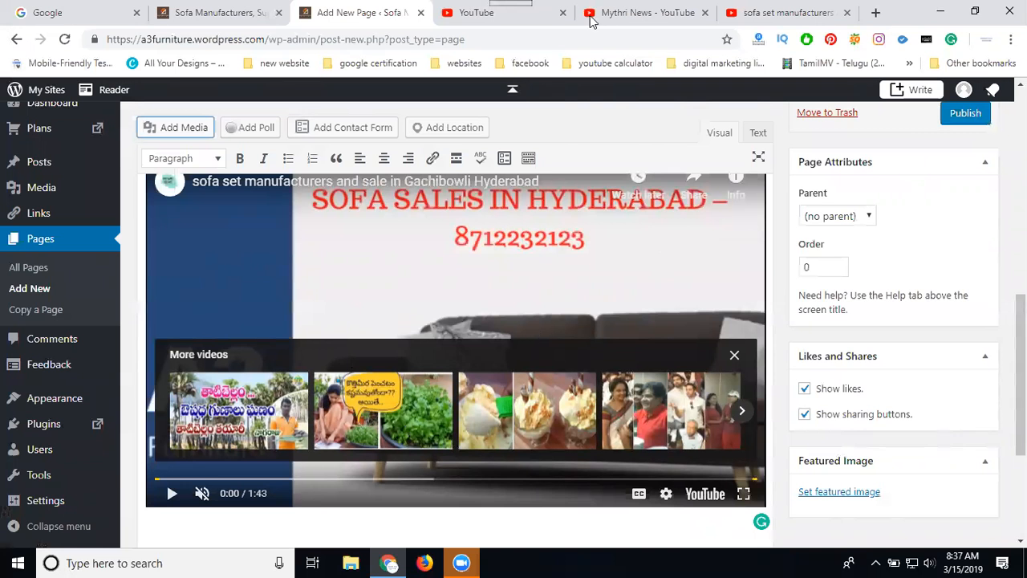
Copy the full iframe embed code of the sofa set video from its YouTube sharing options.
{"action": "left_click", "coordinate": [751, 17]}
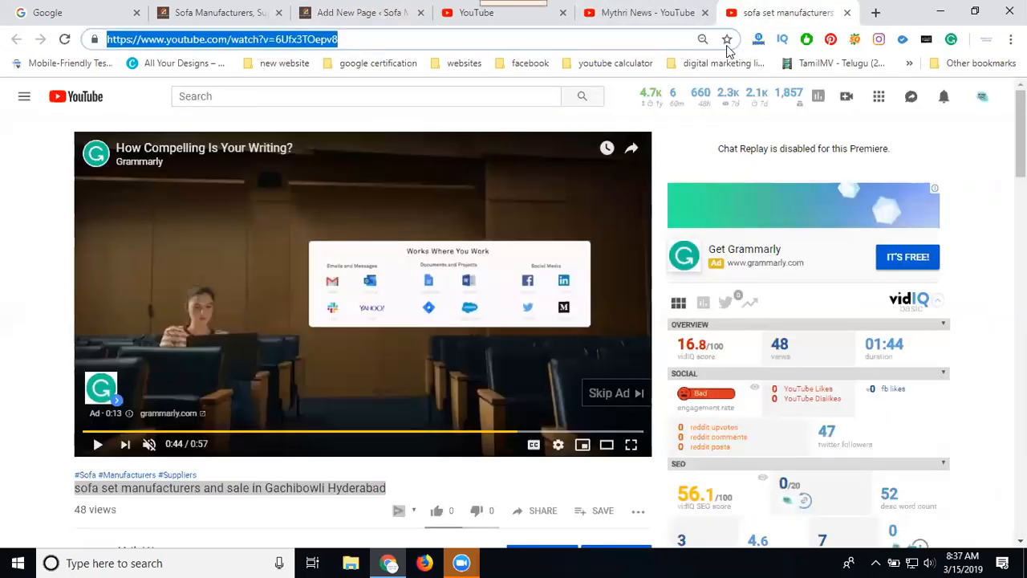
{"action": "scroll", "coordinate": [426, 277], "scroll_direction": "down", "scroll_amount": 4}
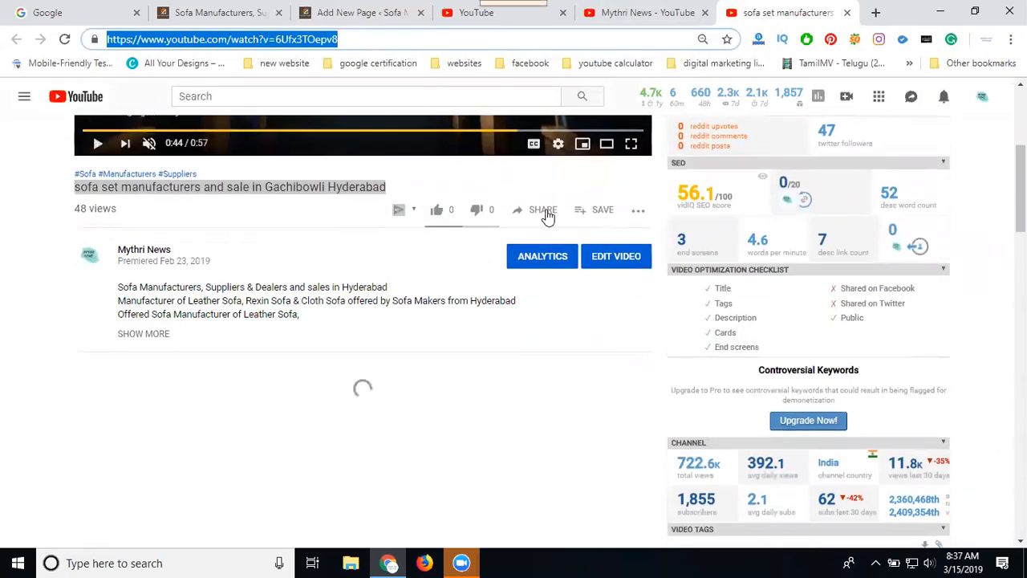
{"action": "left_click", "coordinate": [544, 212]}
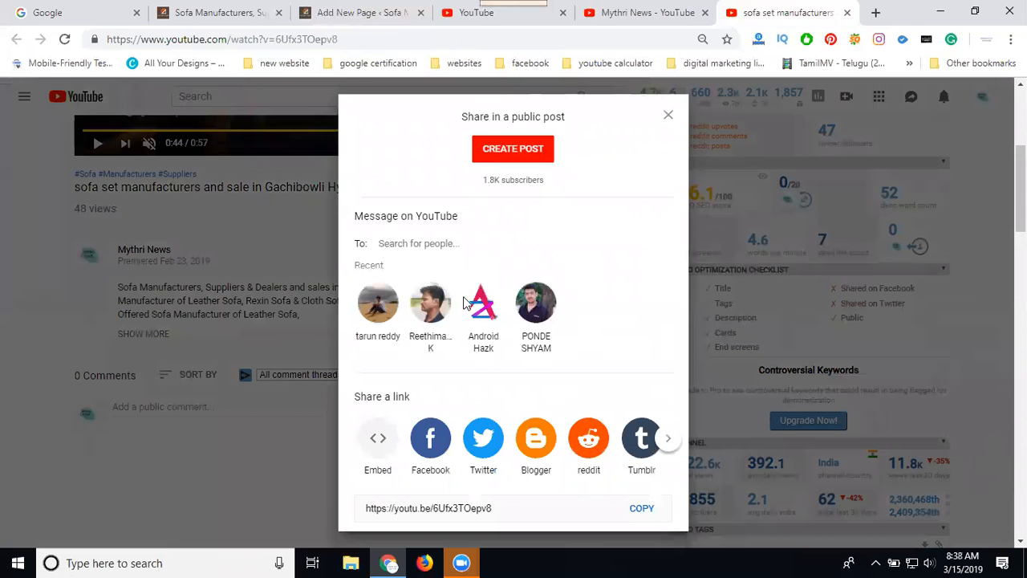
{"action": "left_click", "coordinate": [378, 439]}
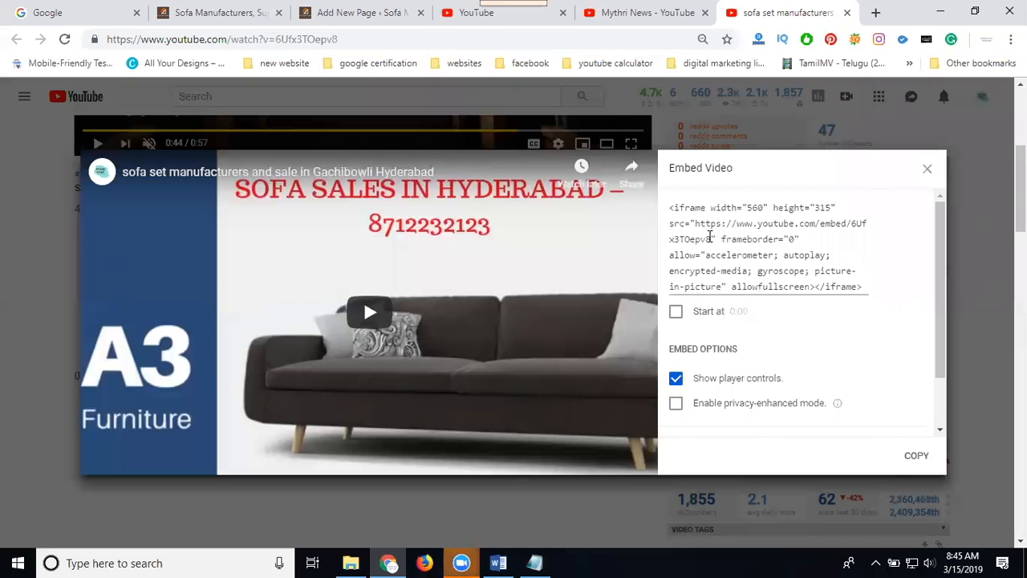
{"action": "left_click_drag", "start_coordinate": [710, 236], "coordinate": [853, 225]}
{"action": "left_click", "coordinate": [853, 225]}
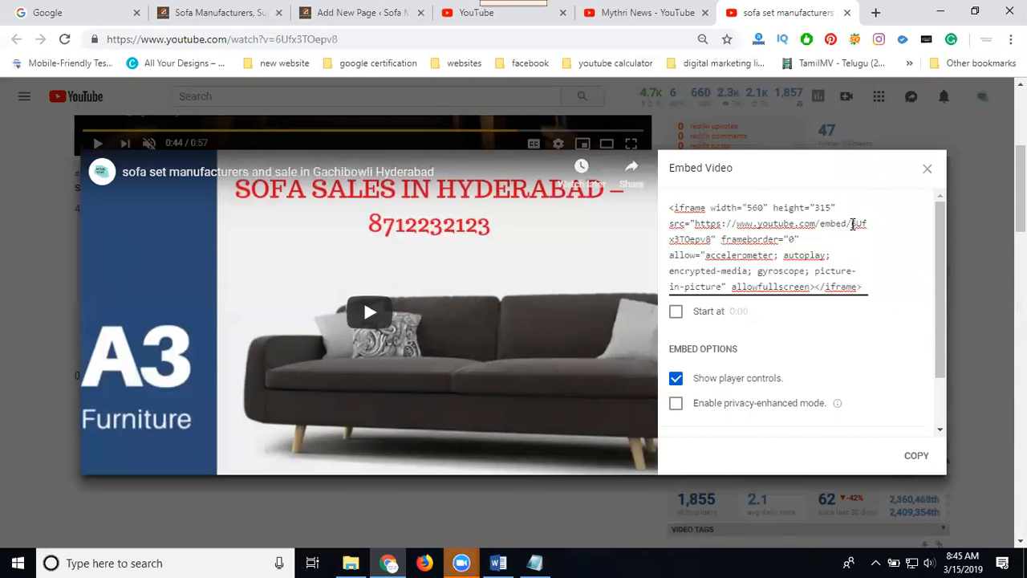
{"action": "key", "text": "ctrl+a"}
{"action": "key", "text": "ctrl+c"}
Switch to Word and paste the copied embed code a few lines below the existing iframe snippets.
{"action": "left_click", "coordinate": [498, 563]}
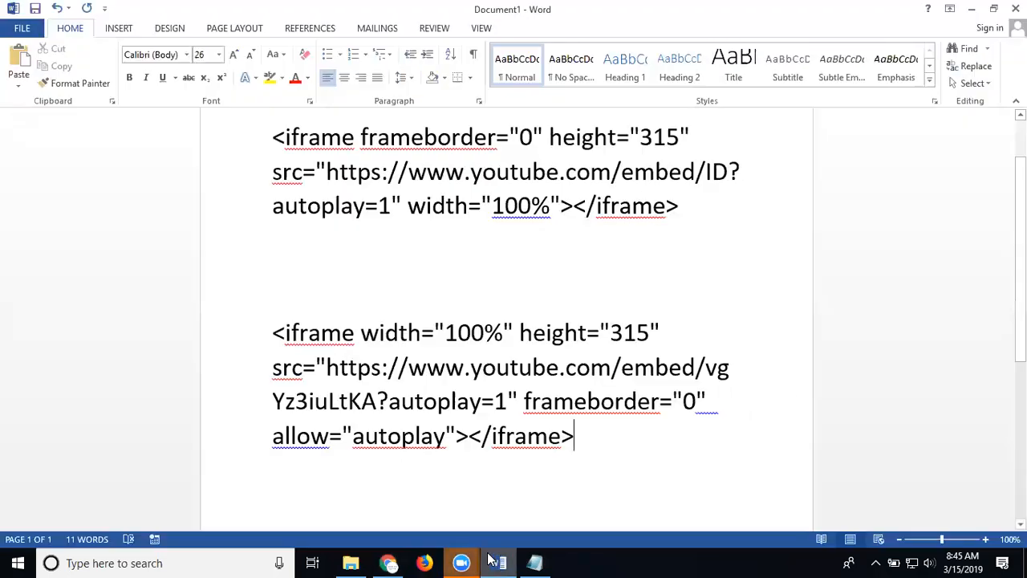
{"action": "key", "text": "Return"}
{"action": "key", "text": "Return"}
{"action": "key", "text": "Return"}
{"action": "key", "text": "Return"}
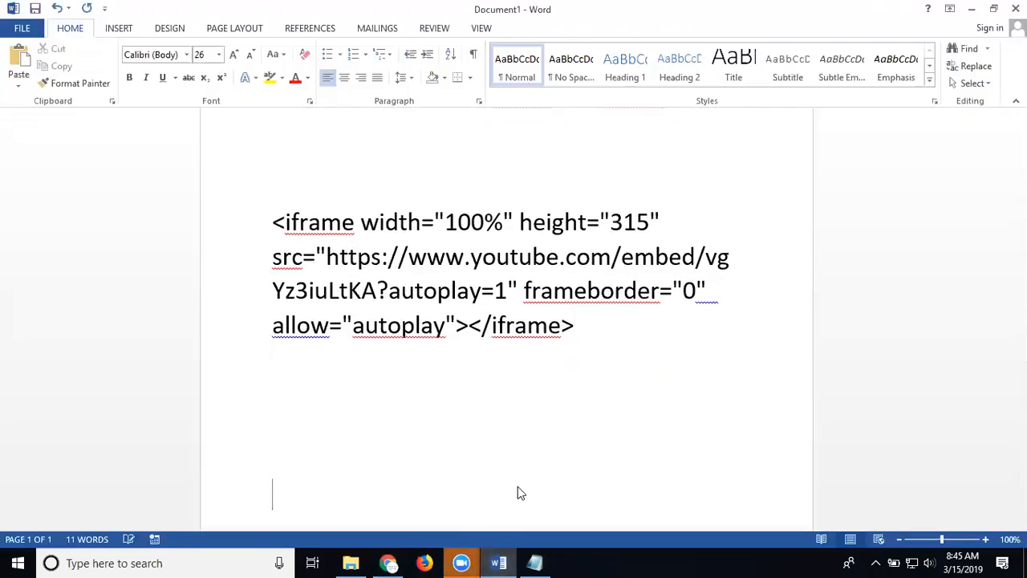
{"action": "key", "text": "ctrl+v"}
{"action": "scroll", "coordinate": [536, 450], "scroll_direction": "up", "scroll_amount": 2}
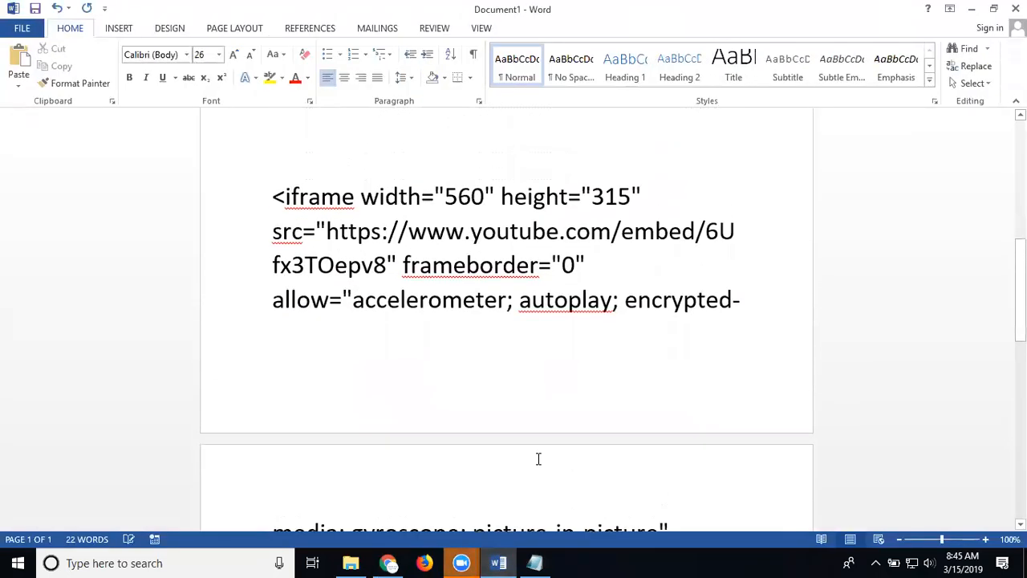
Replace the video ID in the 100% width autoplay iframe with 6Ufx3TOepv8, copied from the pasted embed code.
{"action": "left_click_drag", "start_coordinate": [709, 236], "coordinate": [383, 259]}
{"action": "key", "text": "ctrl+c"}
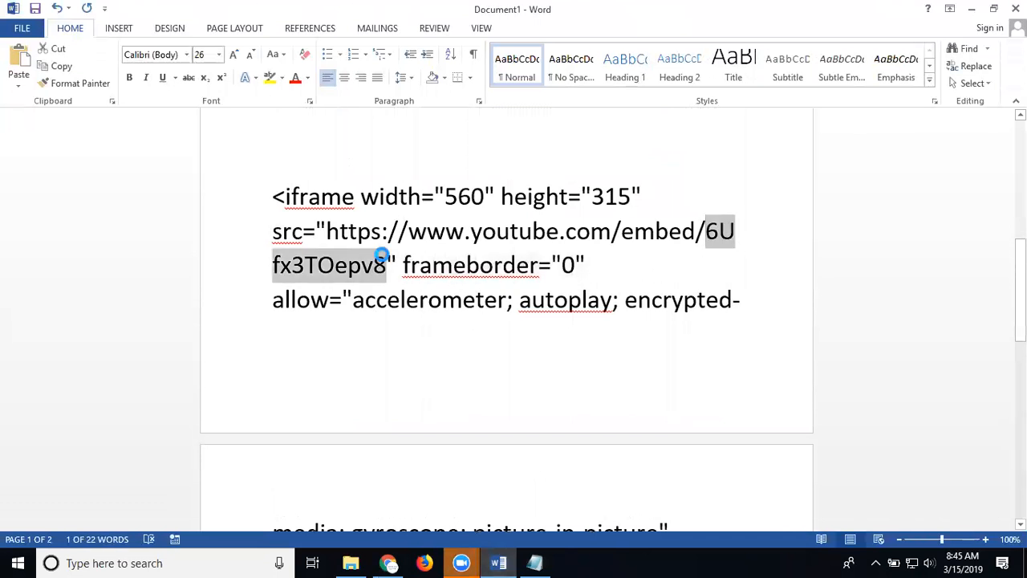
{"action": "scroll", "coordinate": [386, 259], "scroll_direction": "up", "scroll_amount": 6}
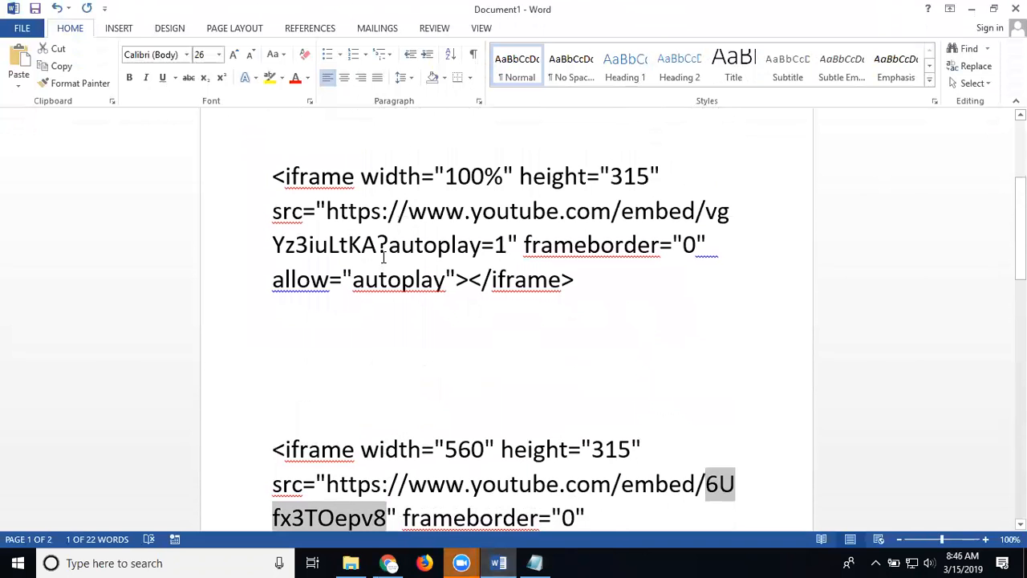
{"action": "left_click_drag", "start_coordinate": [706, 247], "coordinate": [375, 281]}
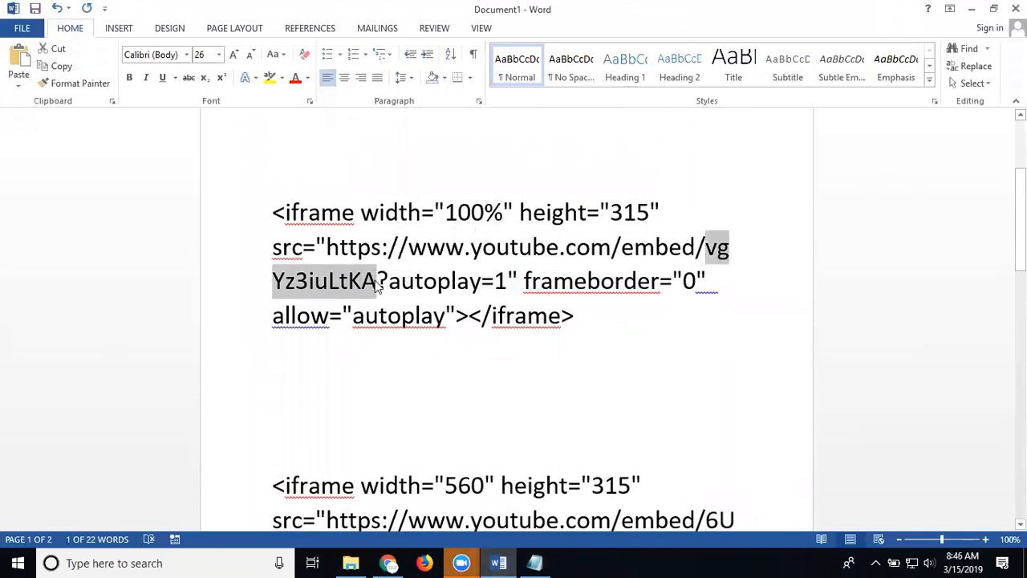
{"action": "key", "text": "ctrl+v"}
Copy the edited autoplay iframe code from Word into the WordPress page's HTML source, a few lines below the [embed] shortcode.
{"action": "left_click_drag", "start_coordinate": [596, 321], "coordinate": [266, 221]}
{"action": "key", "text": "ctrl+c"}
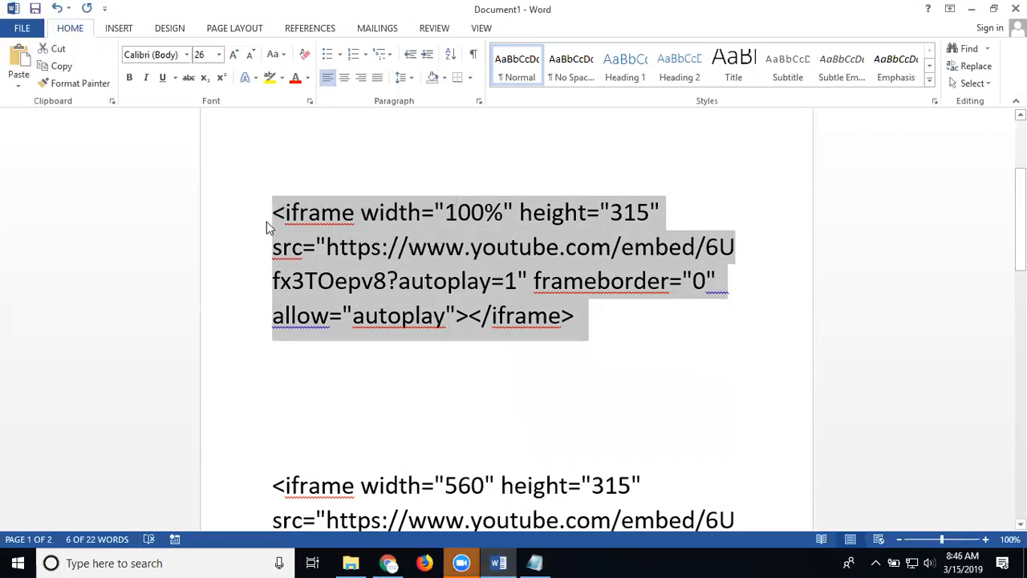
{"action": "left_click", "coordinate": [971, 9]}
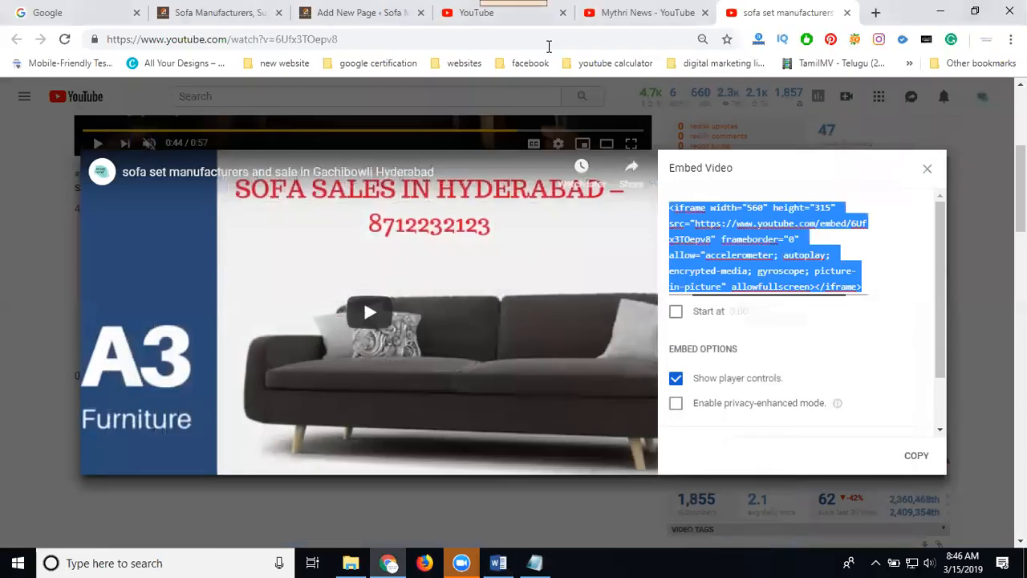
{"action": "left_click", "coordinate": [353, 14]}
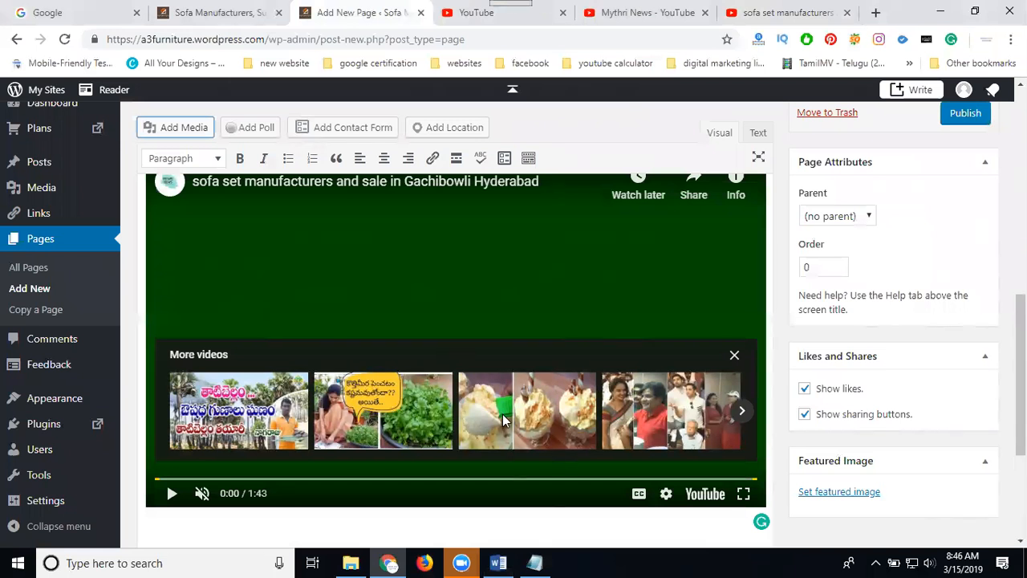
{"action": "scroll", "coordinate": [504, 419], "scroll_direction": "up", "scroll_amount": 3}
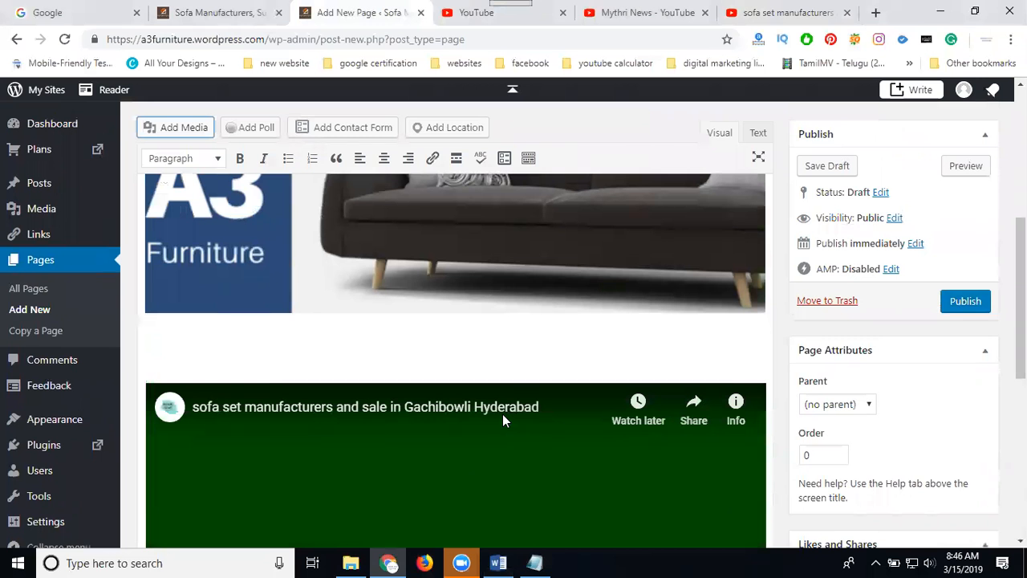
{"action": "left_click", "coordinate": [757, 133]}
{"action": "key", "text": "Return"}
{"action": "key", "text": "Return"}
{"action": "key", "text": "Return"}
{"action": "key", "text": "Return"}
{"action": "key", "text": "ctrl+v"}
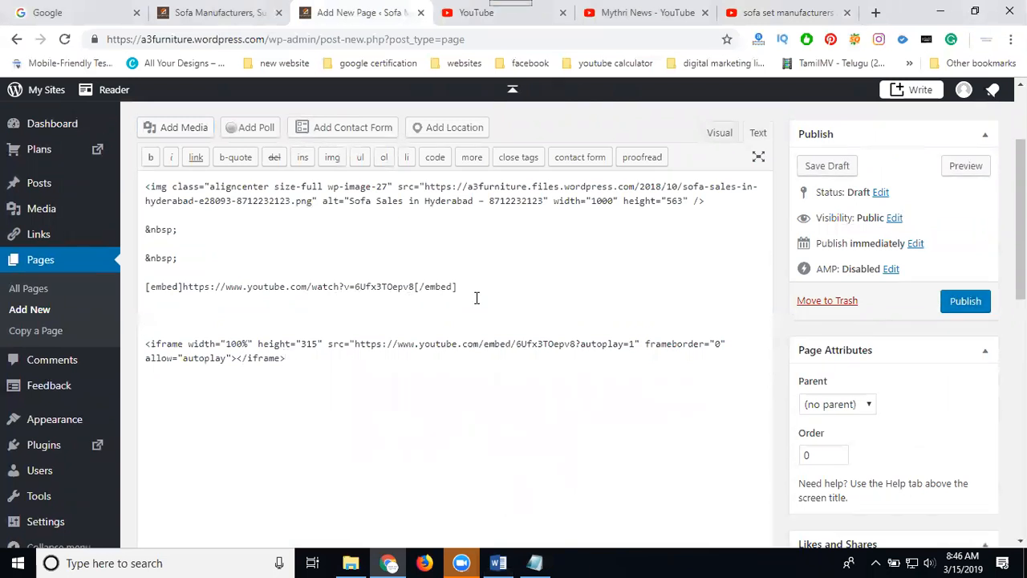
Examine the autoplay iframe video in the page's visual view and compare it with the embedded video above.
{"action": "left_click", "coordinate": [719, 133]}
{"action": "scroll", "coordinate": [527, 353], "scroll_direction": "up", "scroll_amount": 1}
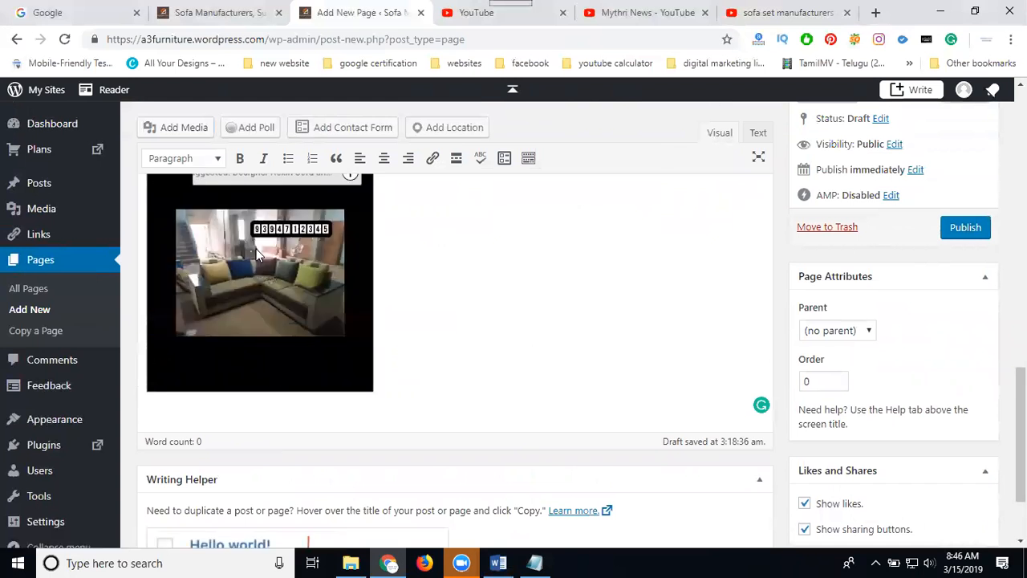
{"action": "scroll", "coordinate": [479, 338], "scroll_direction": "up", "scroll_amount": 4}
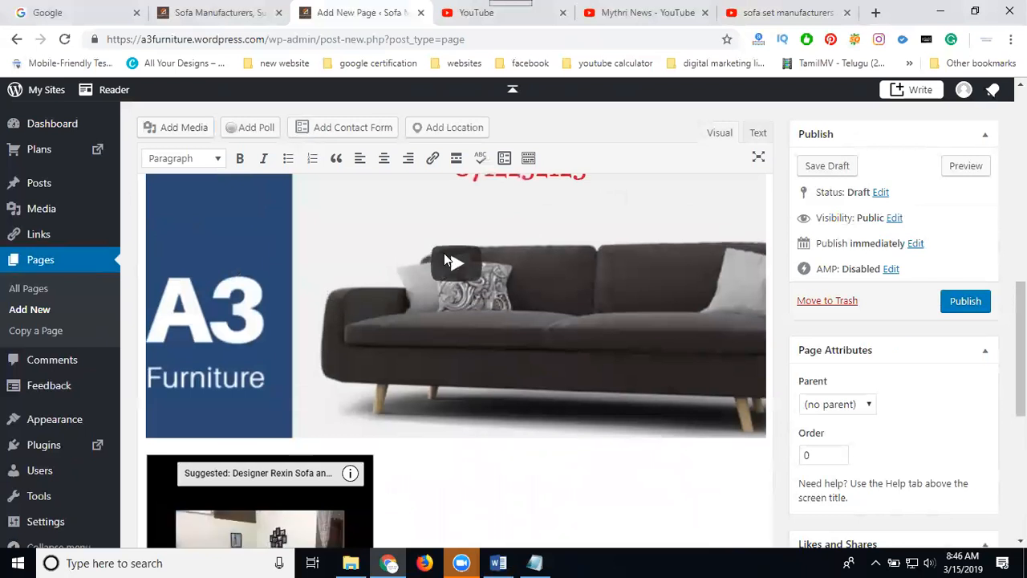
{"action": "scroll", "coordinate": [444, 294], "scroll_direction": "down", "scroll_amount": 5}
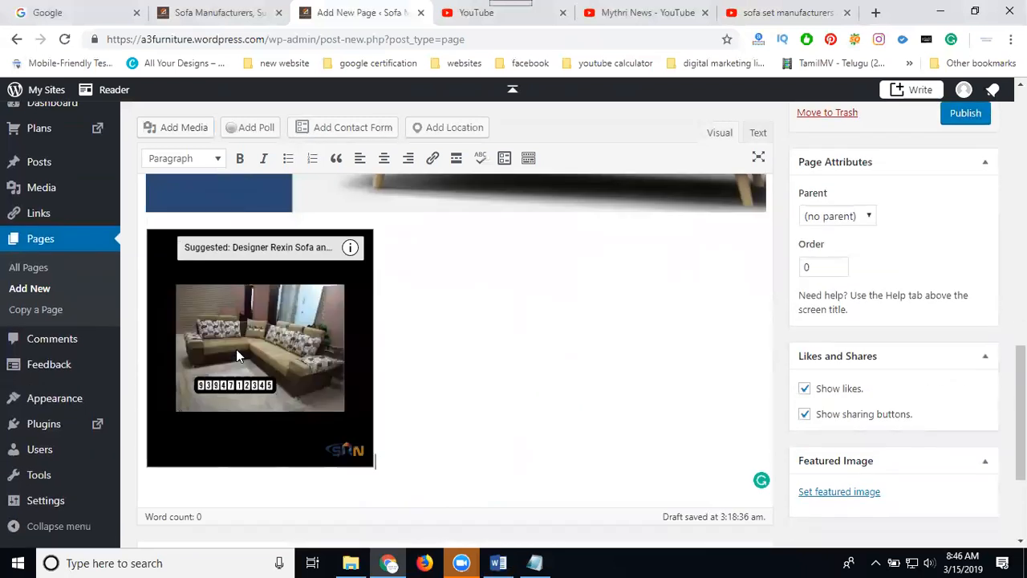
{"action": "scroll", "coordinate": [389, 425], "scroll_direction": "up", "scroll_amount": 1}
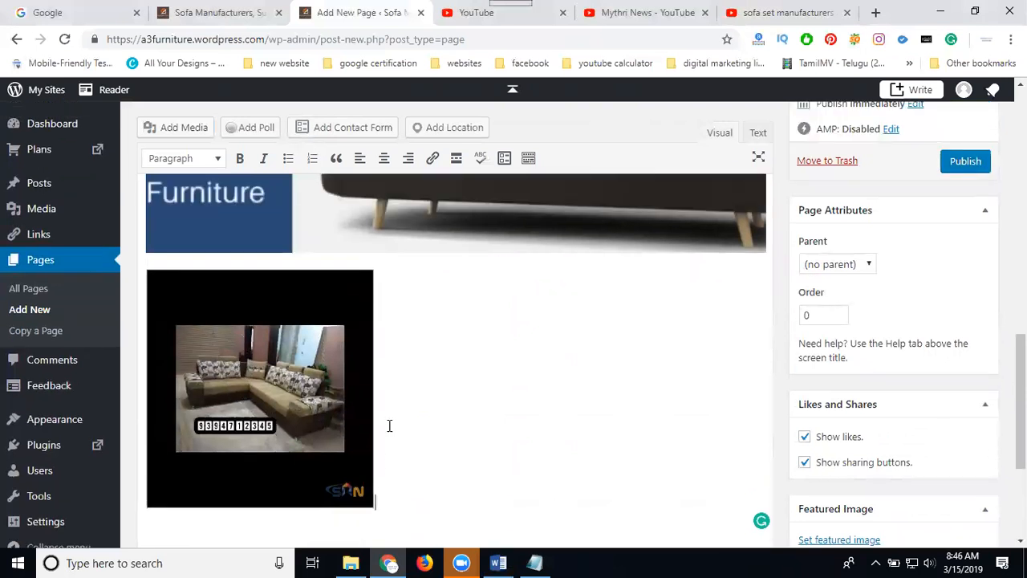
Publish the Demo Video page and reload the live a3furniture.wordpress.com site.
{"action": "scroll", "coordinate": [389, 425], "scroll_direction": "up", "scroll_amount": 3}
{"action": "left_click", "coordinate": [965, 302]}
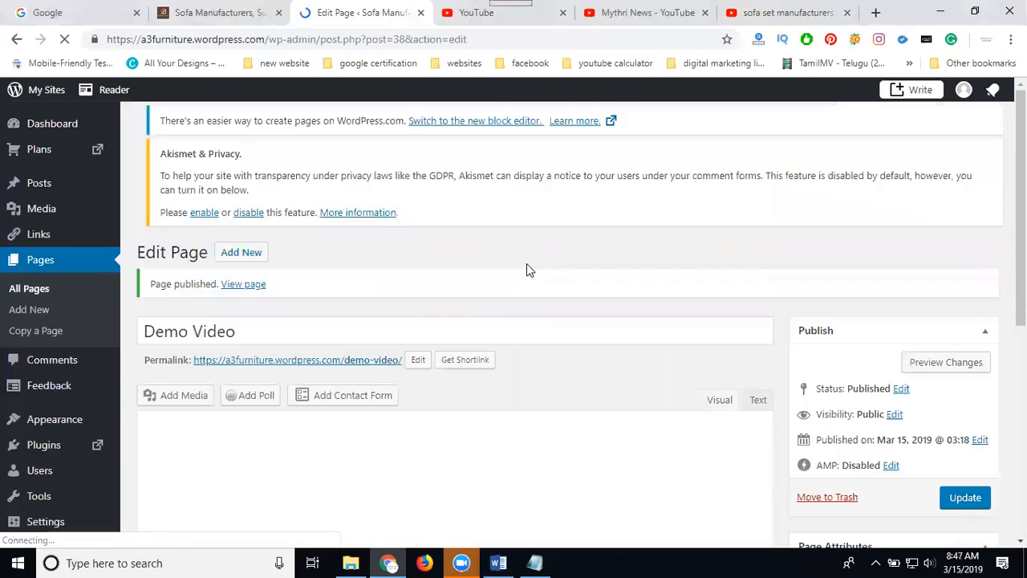
{"action": "left_click", "coordinate": [183, 9]}
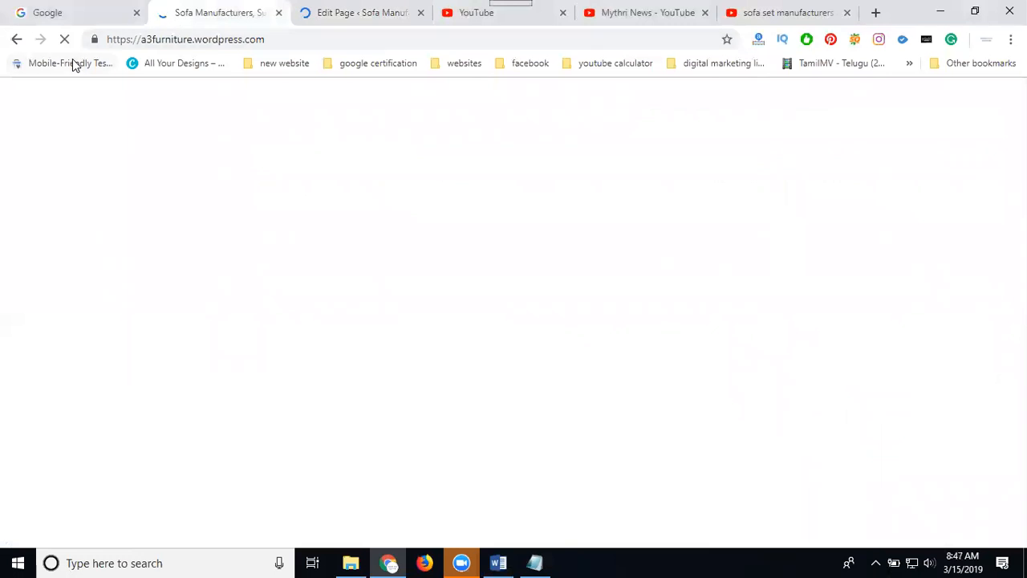